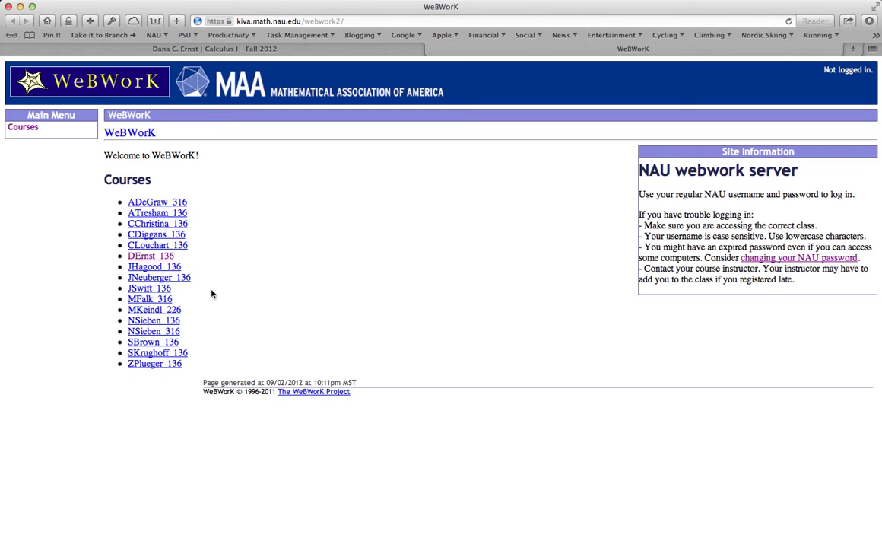
Log in to the instructor's 136 course with the username and account password, and open the Daily1 homework set.
left_click(168, 258)
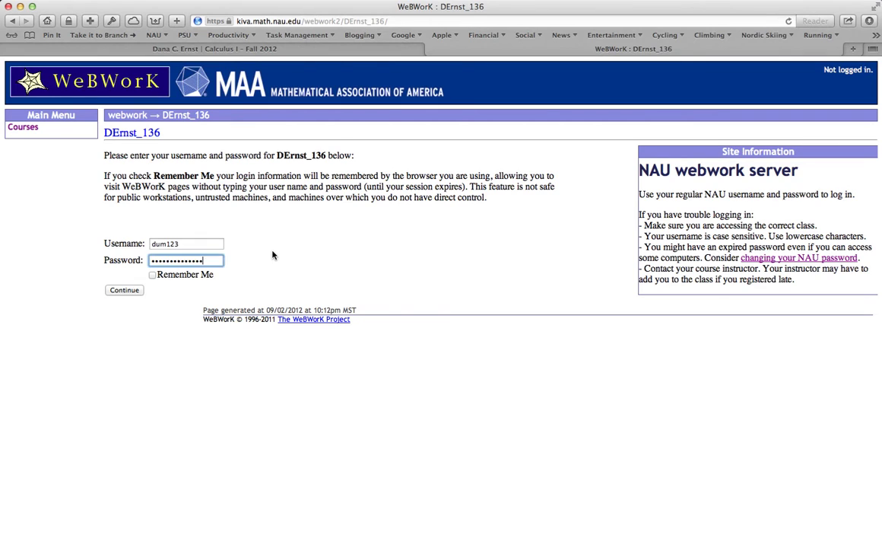
key("Return")
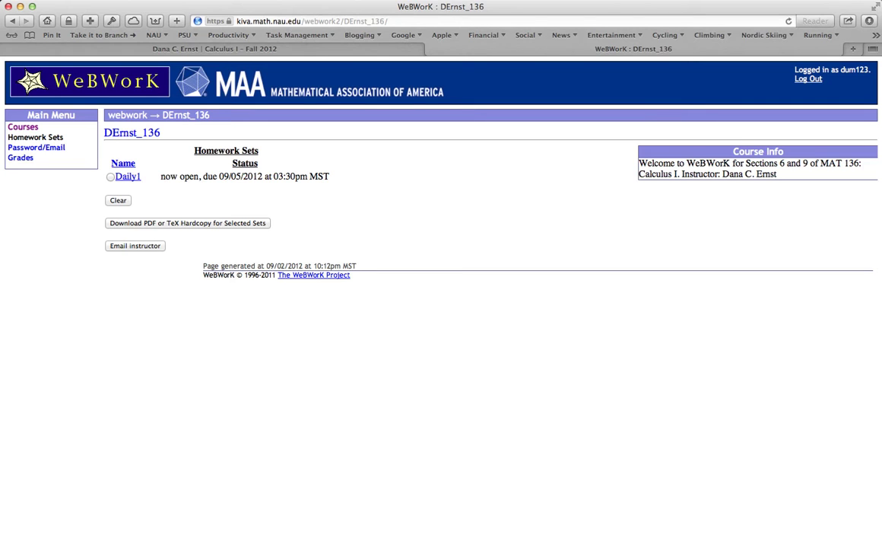
left_click(135, 178)
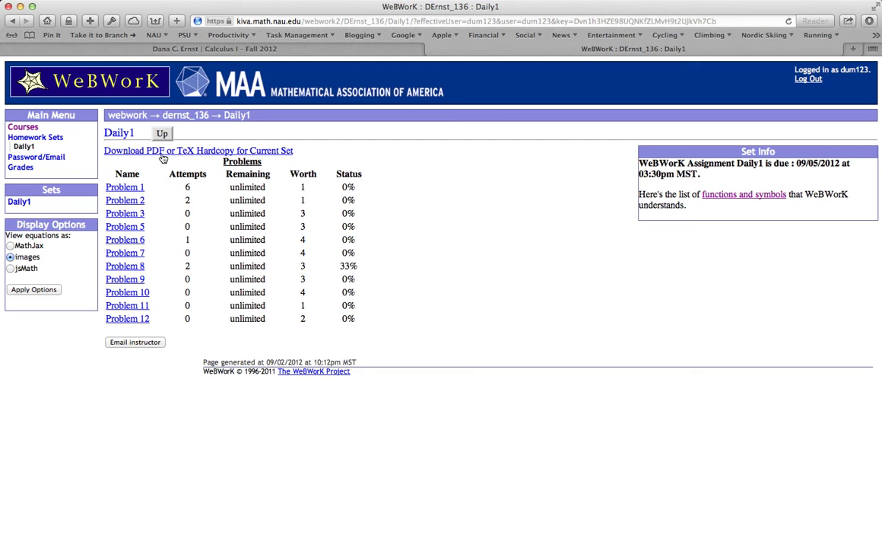
Generate an Adobe PDF hardcopy of the Daily1 set with student answers included, review it, and return to the problem list.
left_click(162, 151)
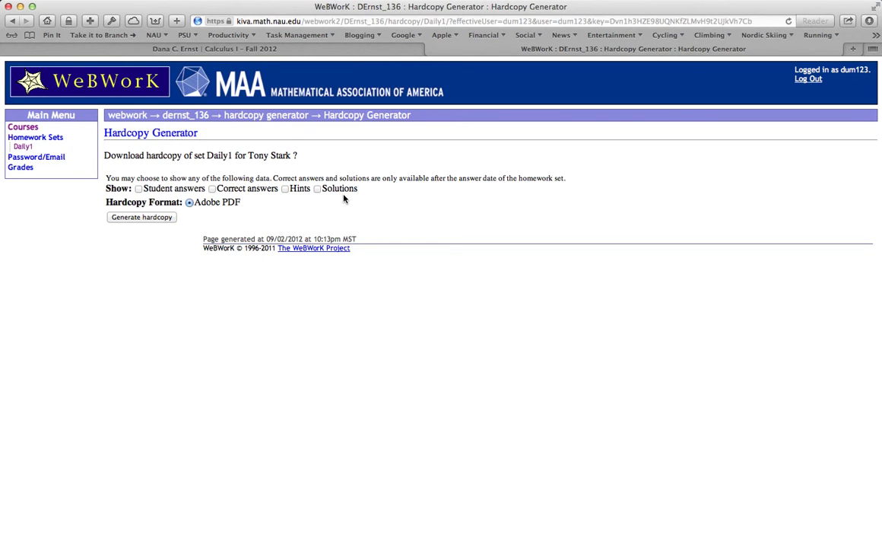
left_click(139, 191)
left_click(134, 220)
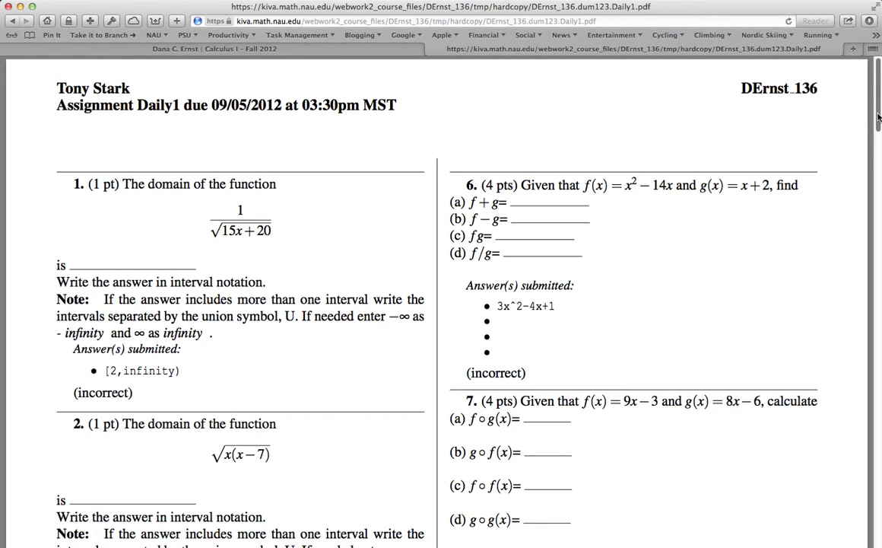
left_click_drag(879, 116, 879, 128)
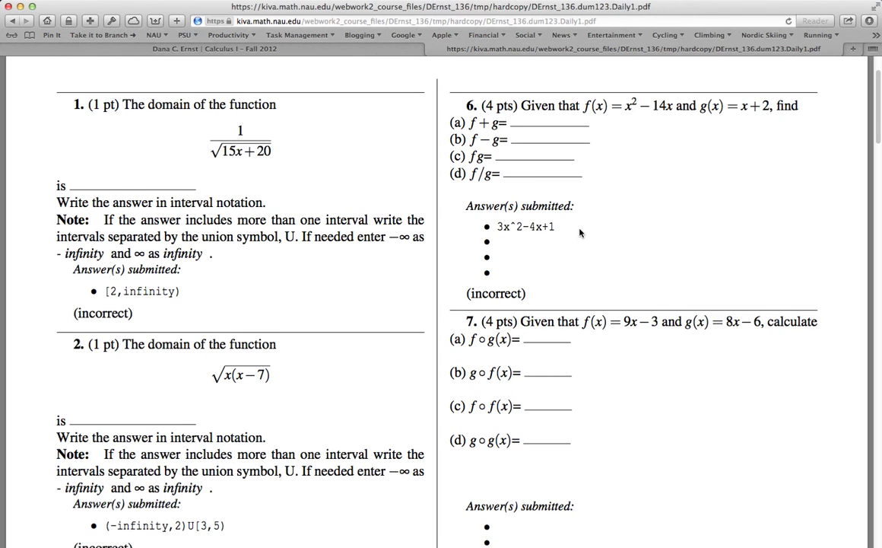
left_click(11, 23)
left_click(11, 23)
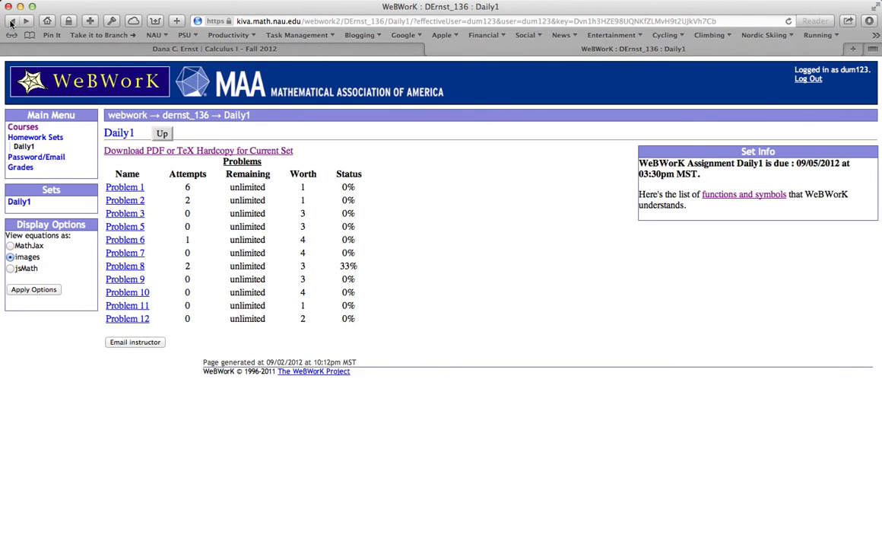
Replace the saved answer of Problem 1 with (-infinity,2)U[3,infinity), previewing it before submitting.
left_click(139, 188)
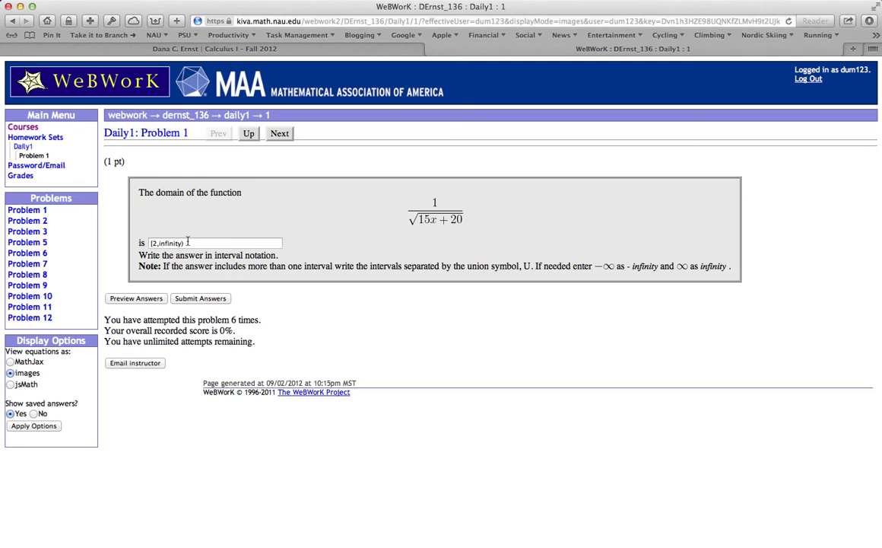
left_click_drag(188, 243, 140, 243)
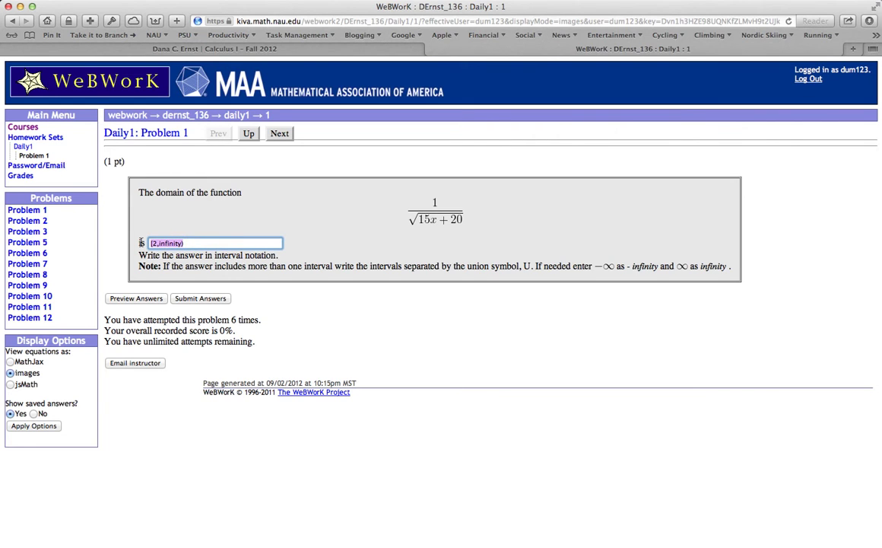
key("BackSpace")
type("(")
type("-")
type("infinity,")
type("2")
type(")")
type("U")
type("(")
type("3")
type(",")
type("i")
type("nfinity")
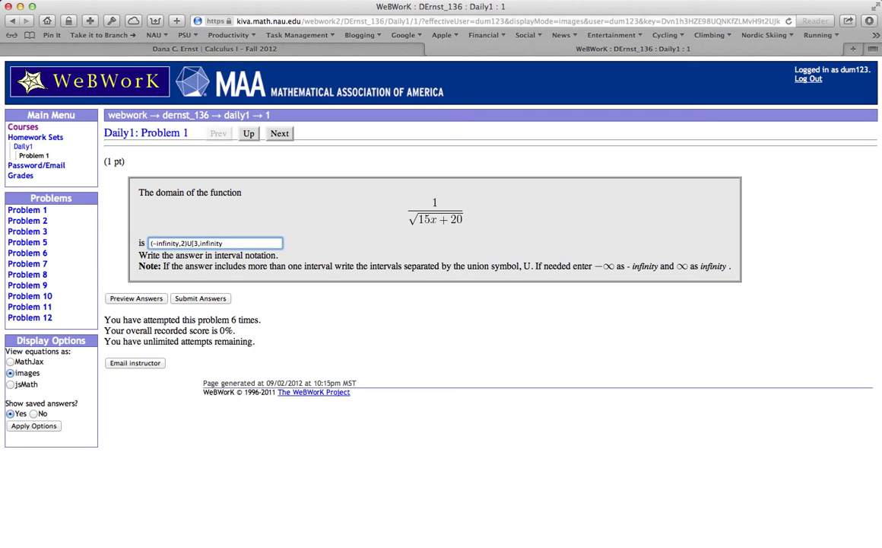
type(")")
left_click(133, 299)
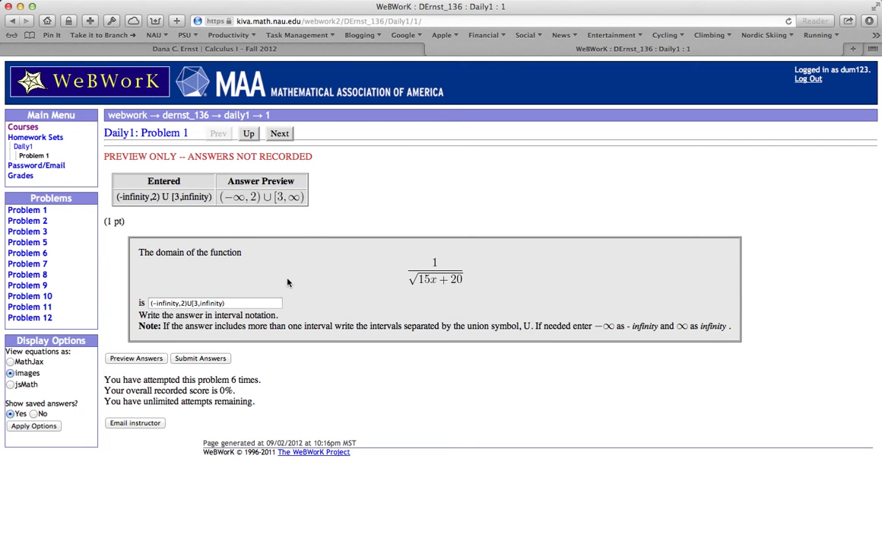
left_click(222, 359)
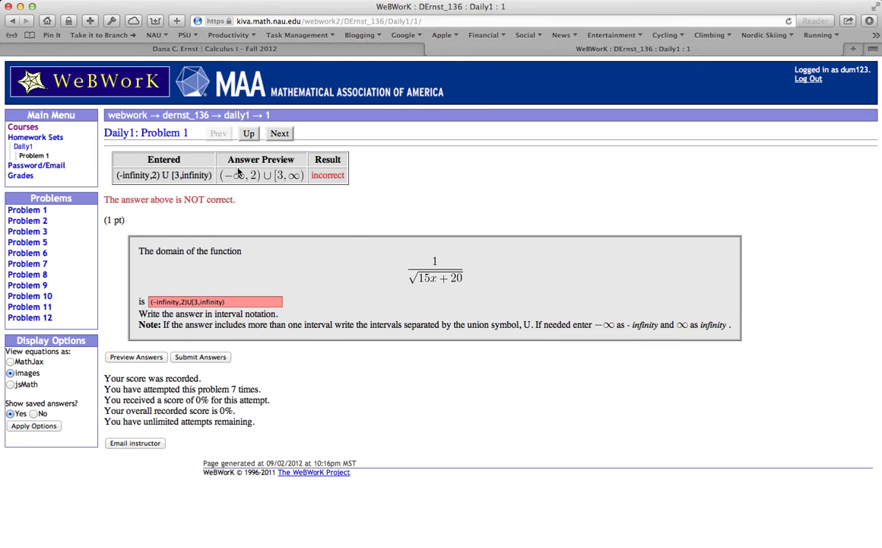
Go to Problem 2, replace its saved answer with (-innfinity,0]U[7,infinity), and preview it.
left_click(251, 137)
left_click(279, 135)
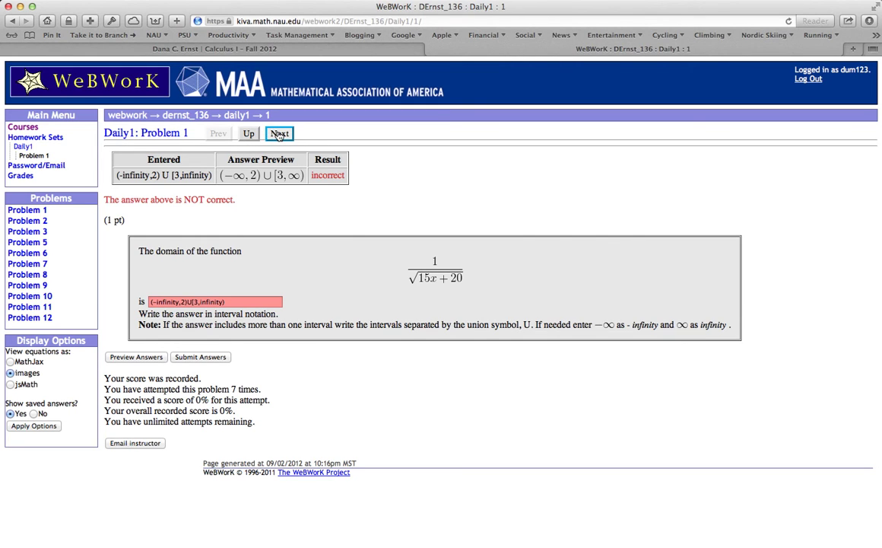
left_click(279, 135)
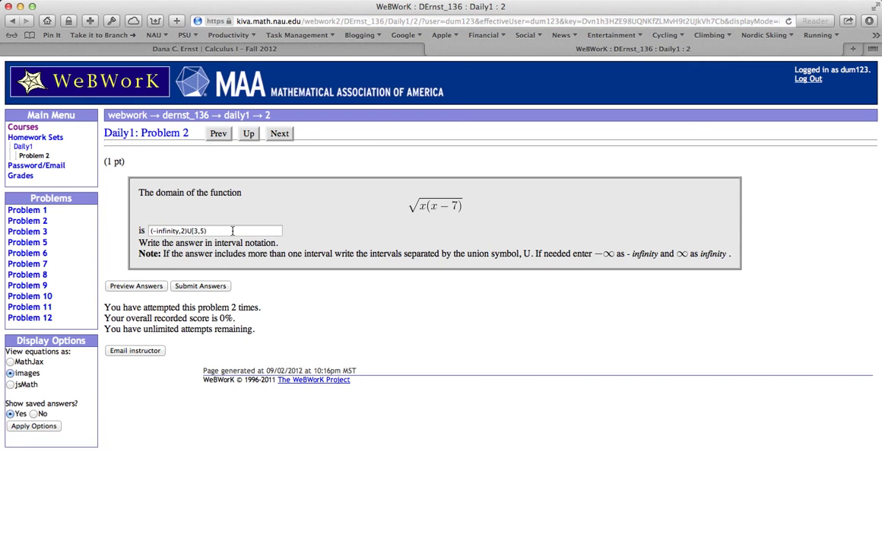
left_click(190, 230)
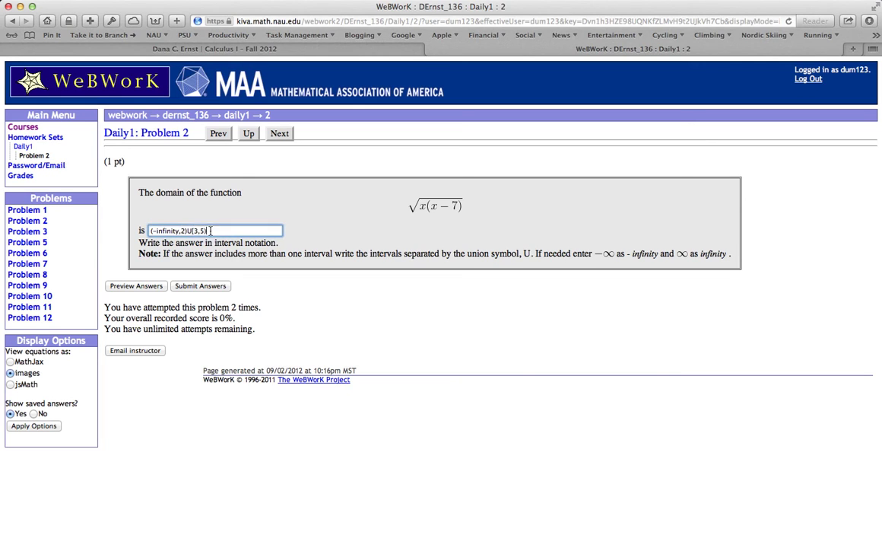
triple_click(190, 231)
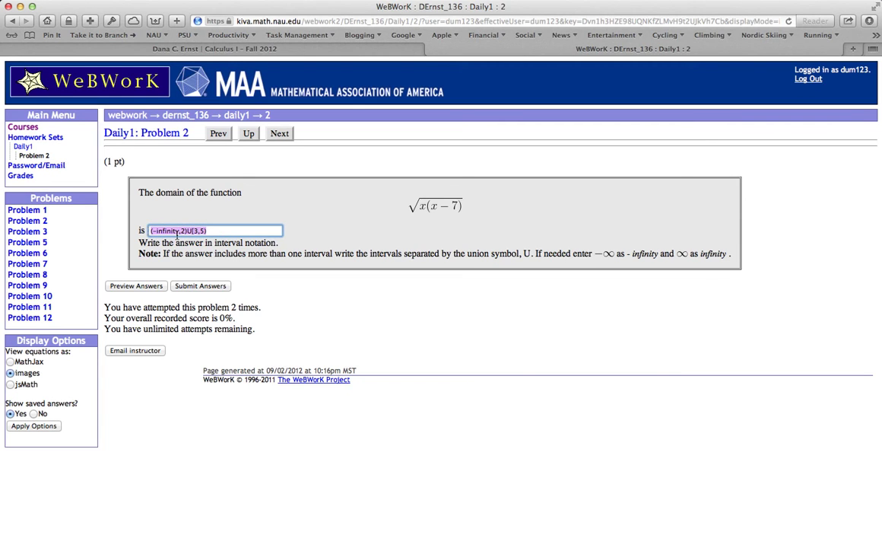
type("(-innfinity,0]U[7,in")
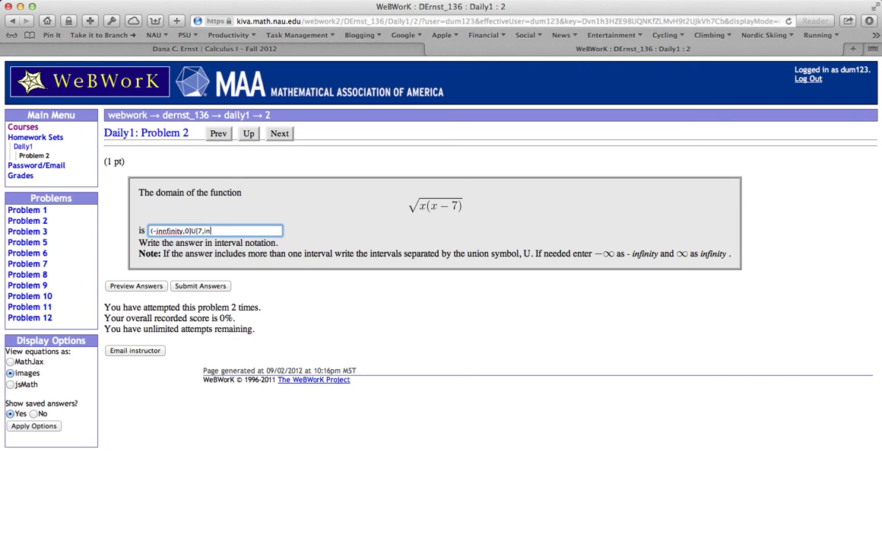
type("finity)")
left_click(150, 287)
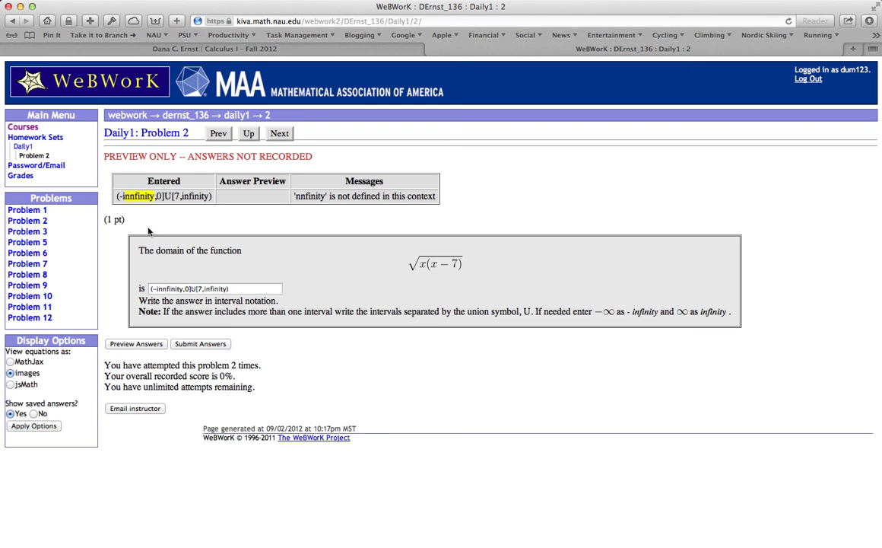
Correct the misspelled infinity so Problem 2's answer reads (-infinity,0]U[7,infinity), previewing it before submitting.
left_click(162, 289)
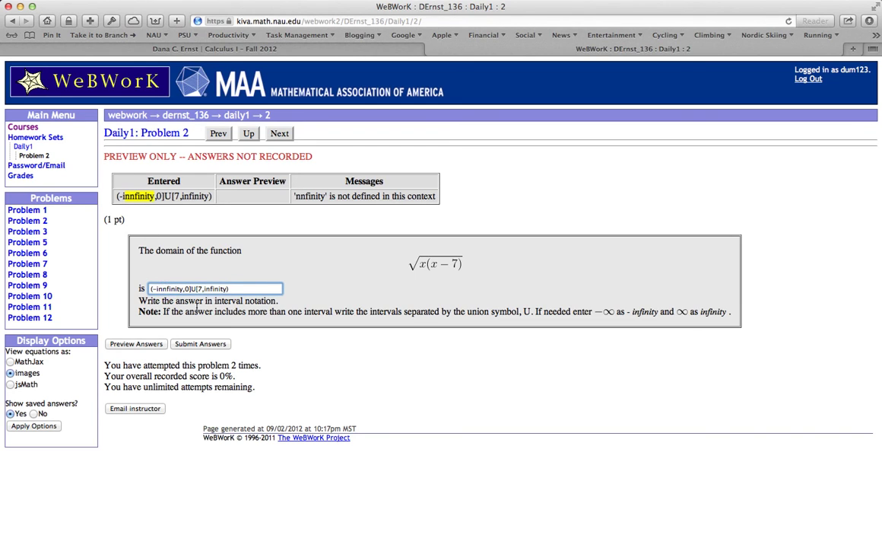
key("BackSpace")
left_click(136, 344)
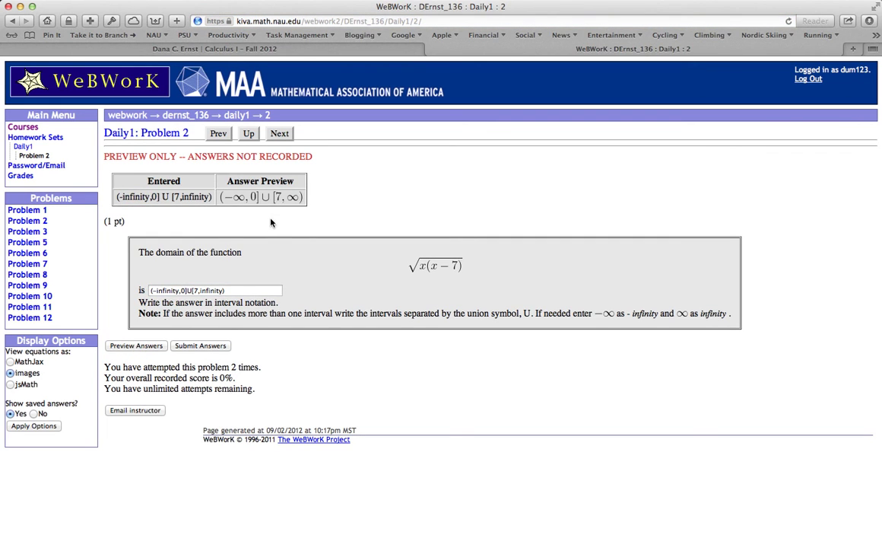
left_click(216, 346)
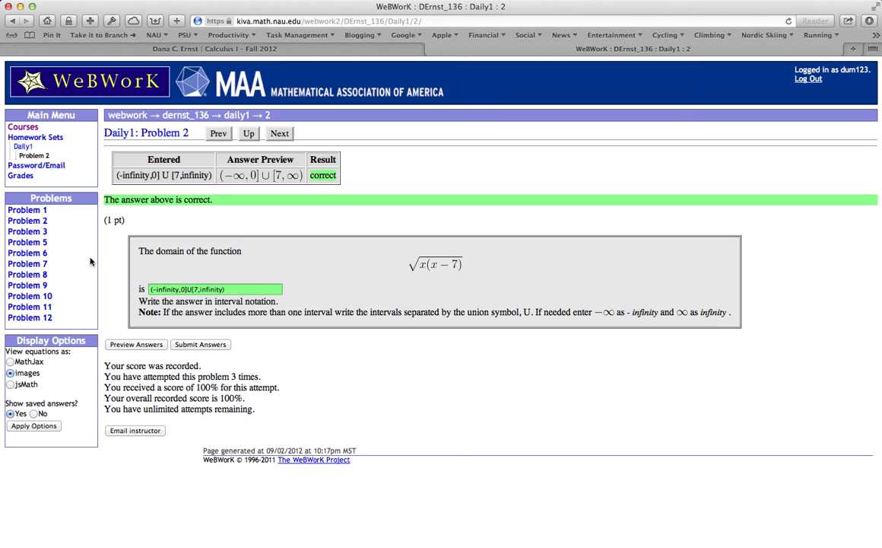
Open Problem 8, replace the f(f(-3)) answer with abc, and preview the answers.
left_click(31, 275)
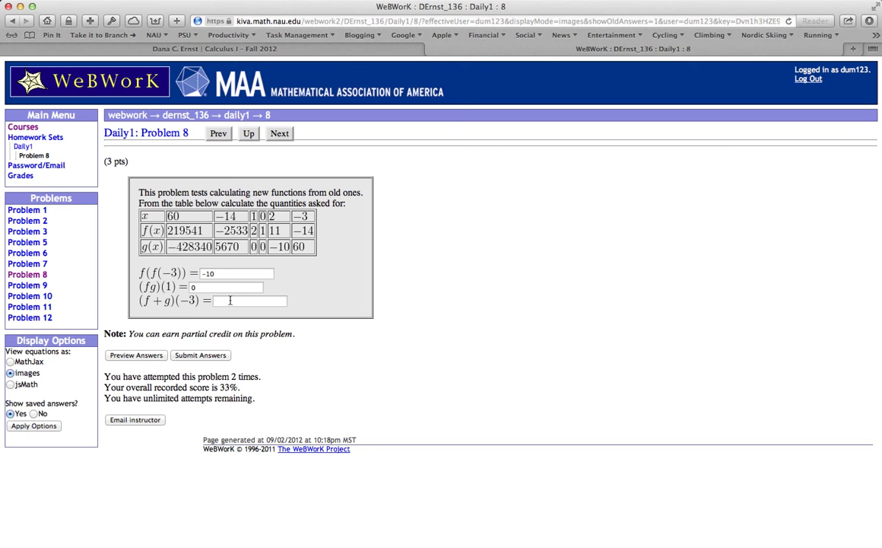
left_click(217, 287)
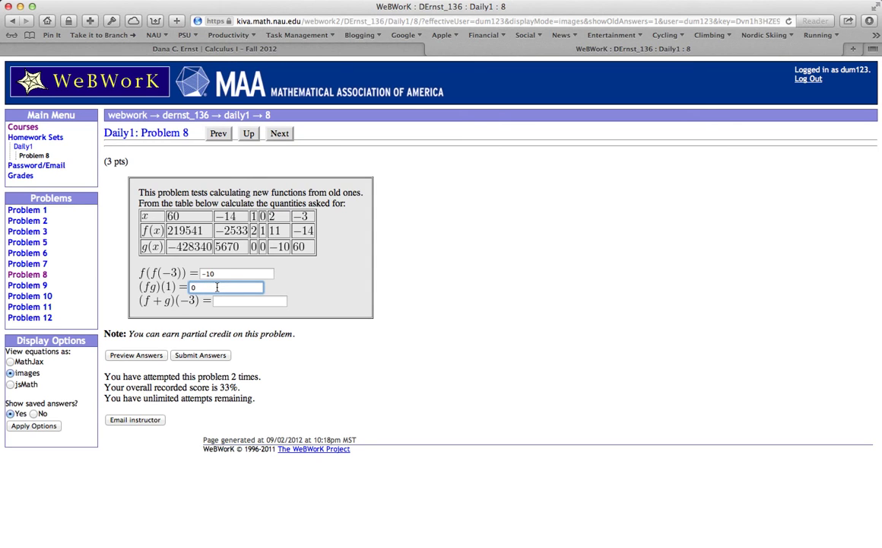
left_click_drag(221, 273, 198, 272)
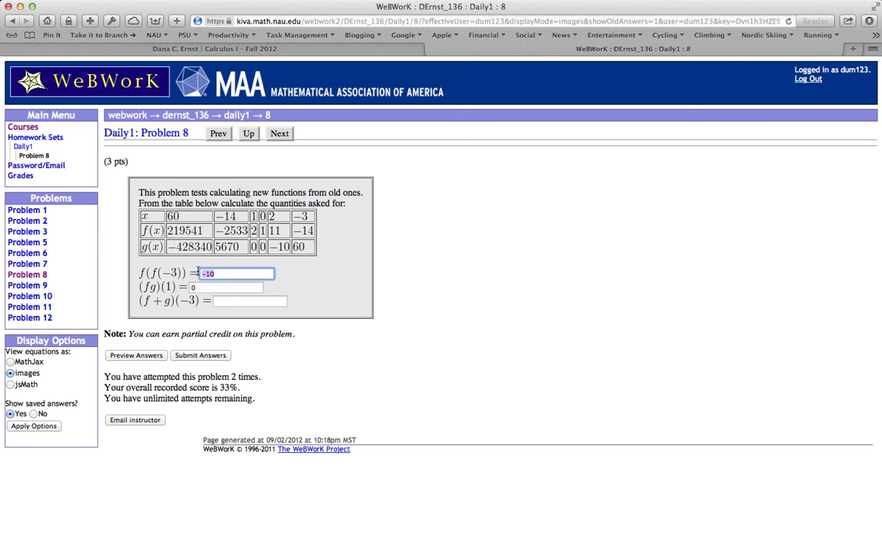
key("BackSpace")
type("abc")
left_click(144, 358)
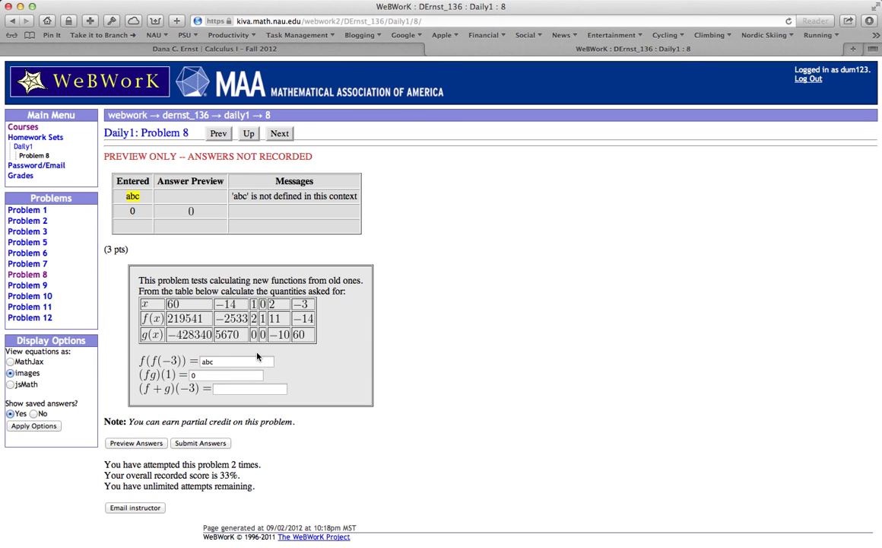
Replace the f(f(-3)) answer in Problem 8 with 5670 and submit the answers.
left_click_drag(226, 363, 197, 364)
key("BackSpace")
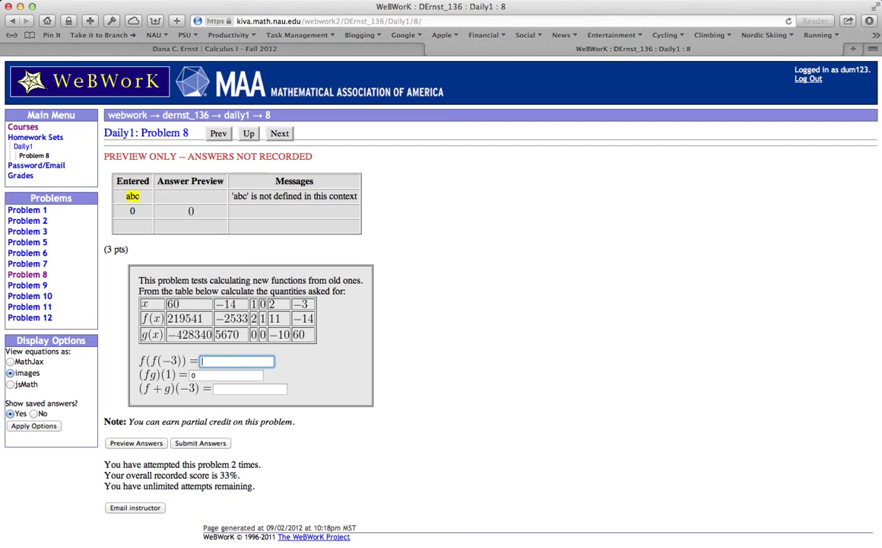
type("5670")
left_click(182, 443)
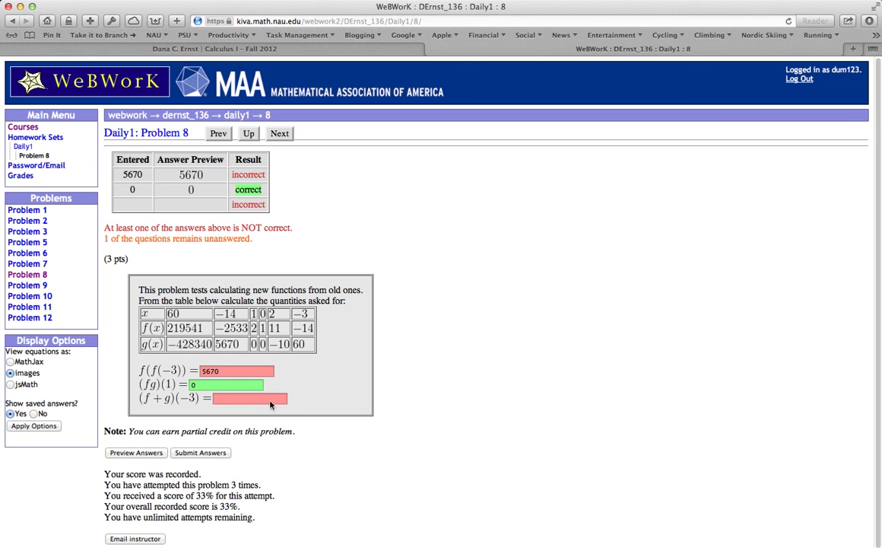
Draft an e-mail to the instructor from Problem 8 reading "blah blah" and cancel it without sending.
scroll(871, 349, "down", 1)
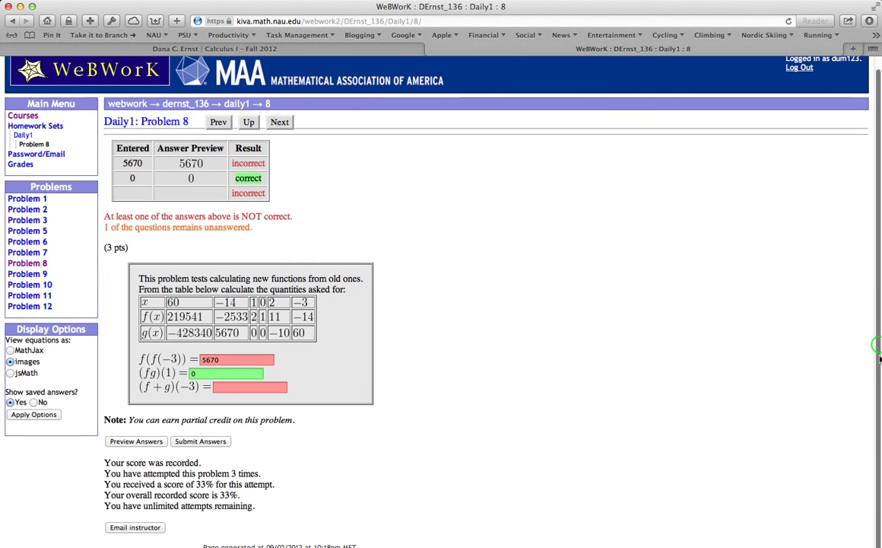
left_click(152, 527)
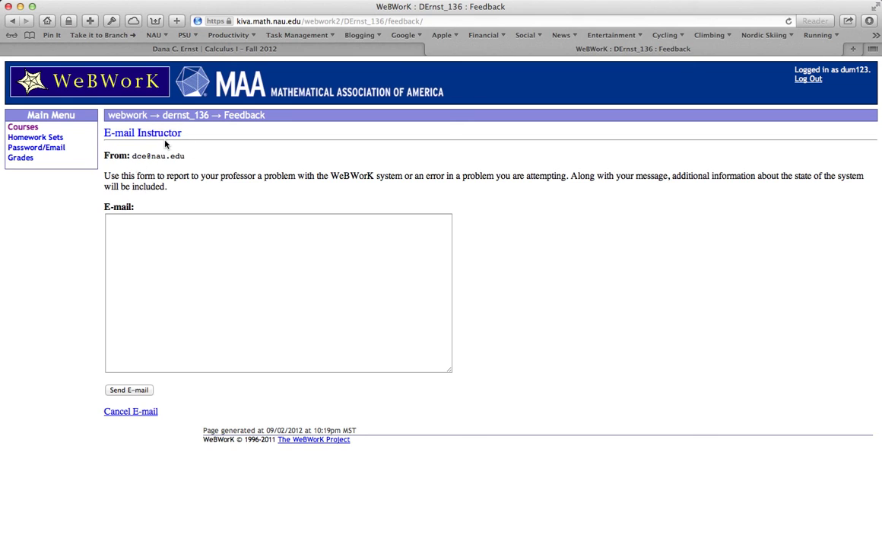
left_click(167, 258)
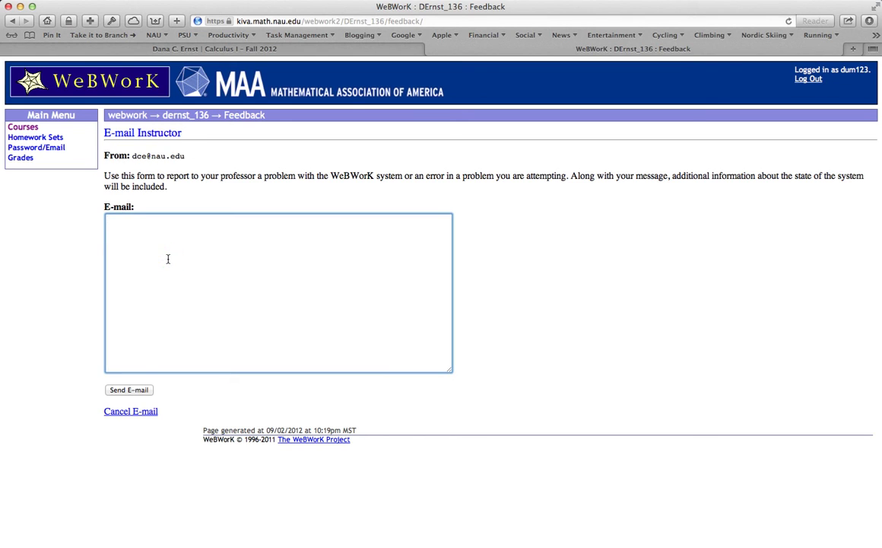
type("blah blah")
left_click(137, 412)
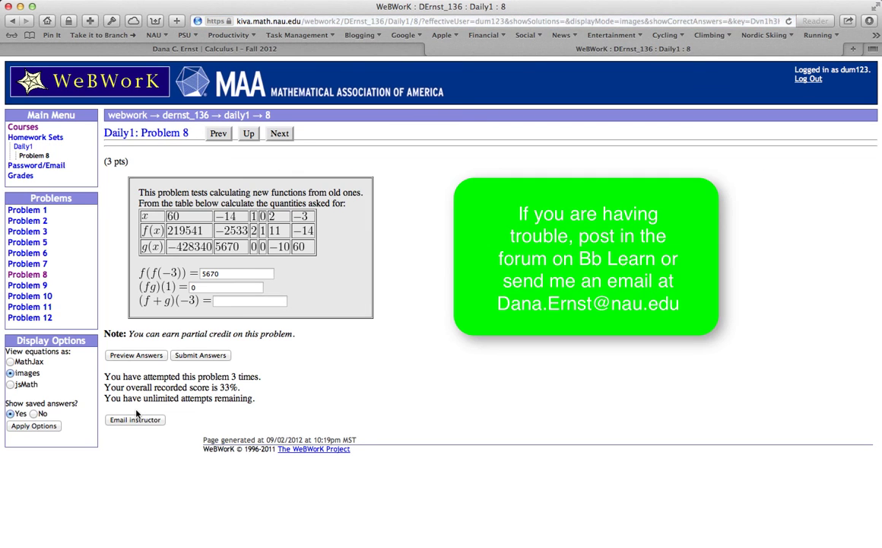